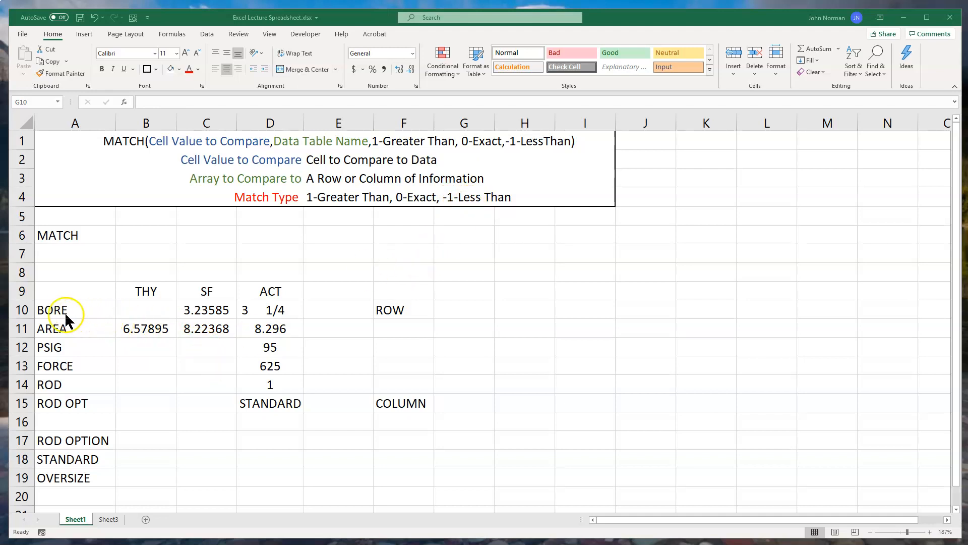
Inspect the formula for the actual bore in D10 and examine the bore and rod size table on Sheet3.
click(256, 311)
click(260, 310)
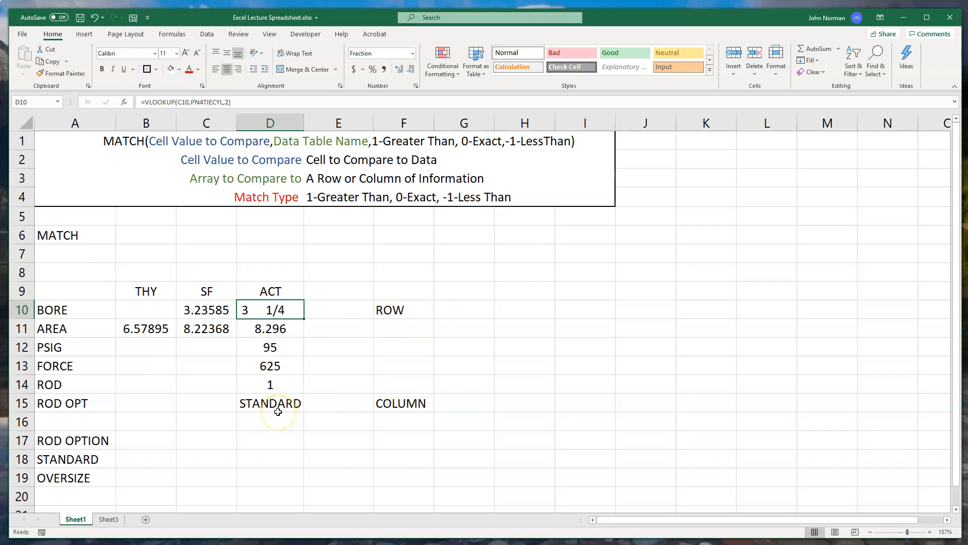
click(108, 520)
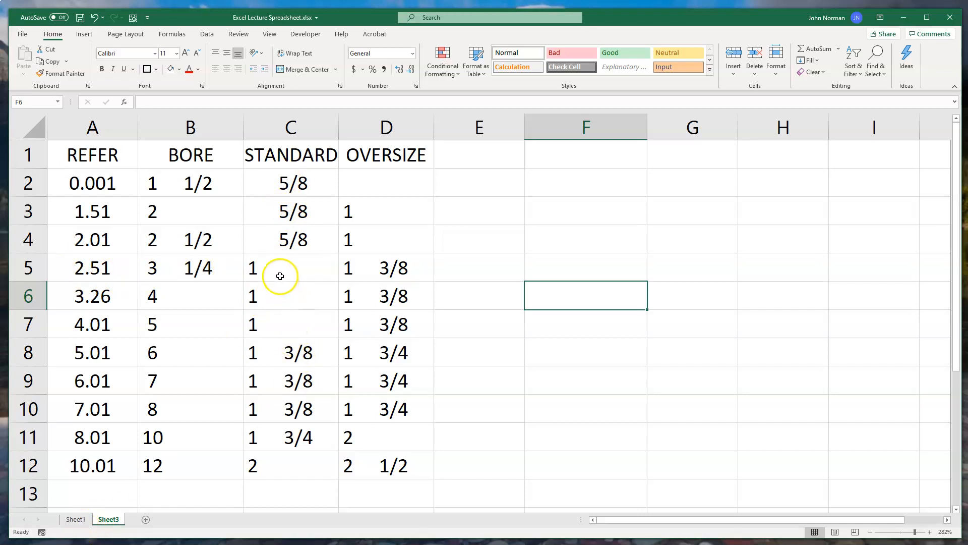
click(74, 519)
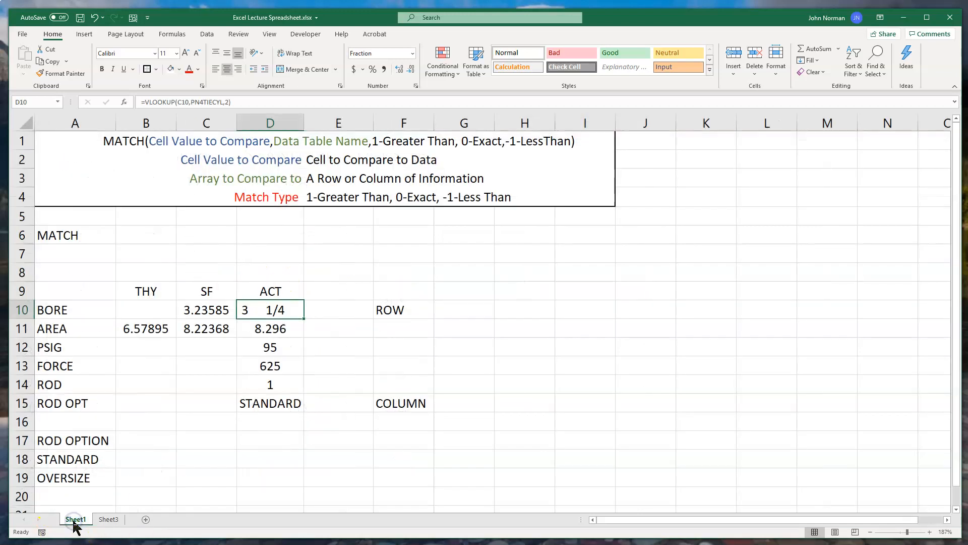
Begin a MATCH formula in cell G10 of Sheet1, beside the ROW label.
click(459, 316)
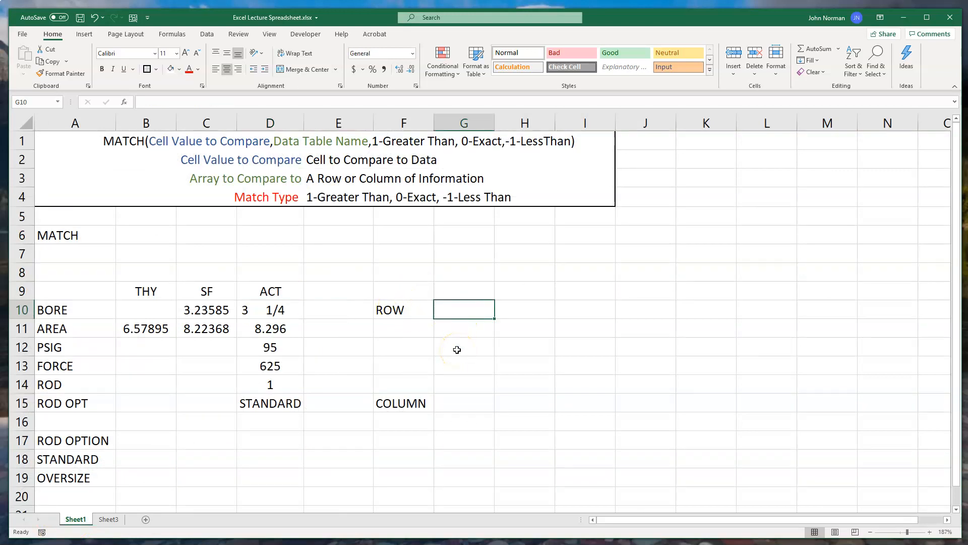
text(=)
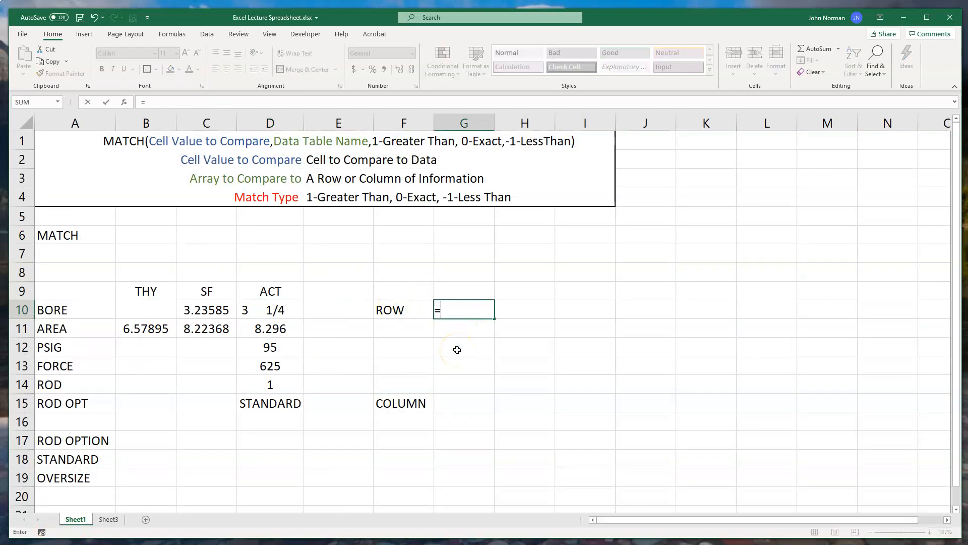
text(MA)
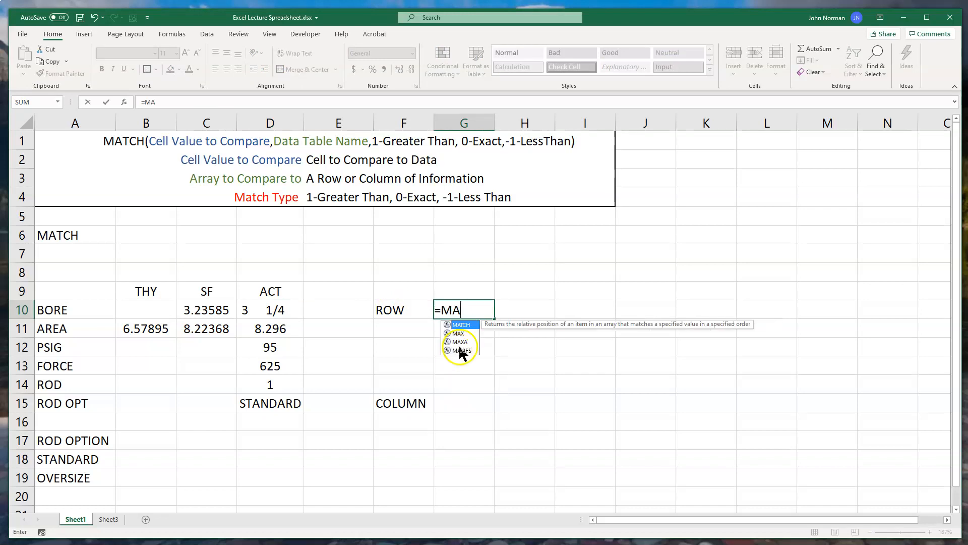
double_click(460, 325)
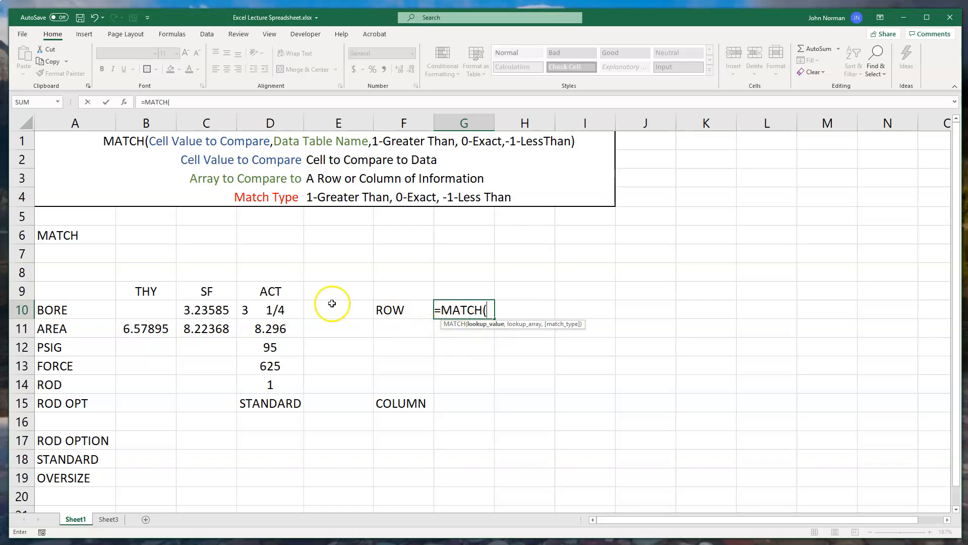
click(264, 312)
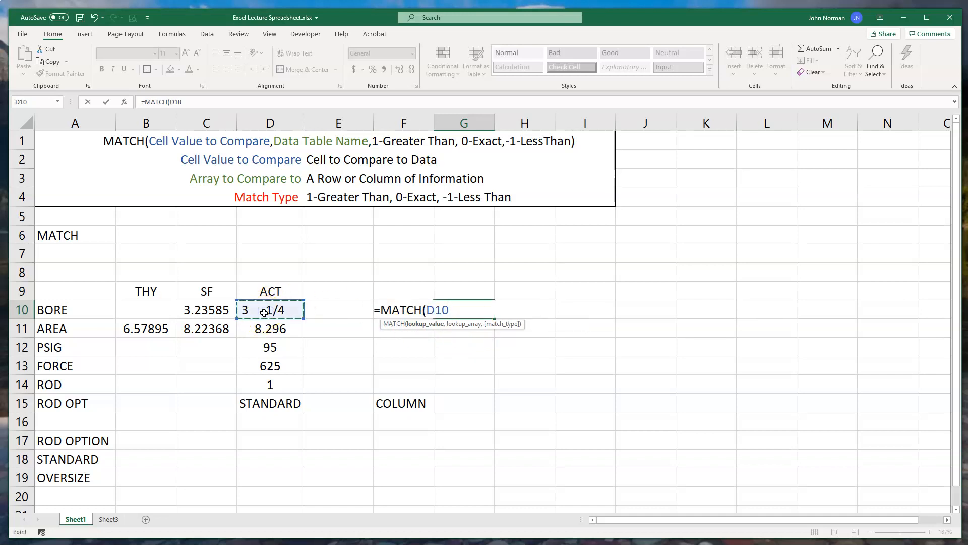
key(BackSpace)
key(BackSpace)
key(BackSpace)
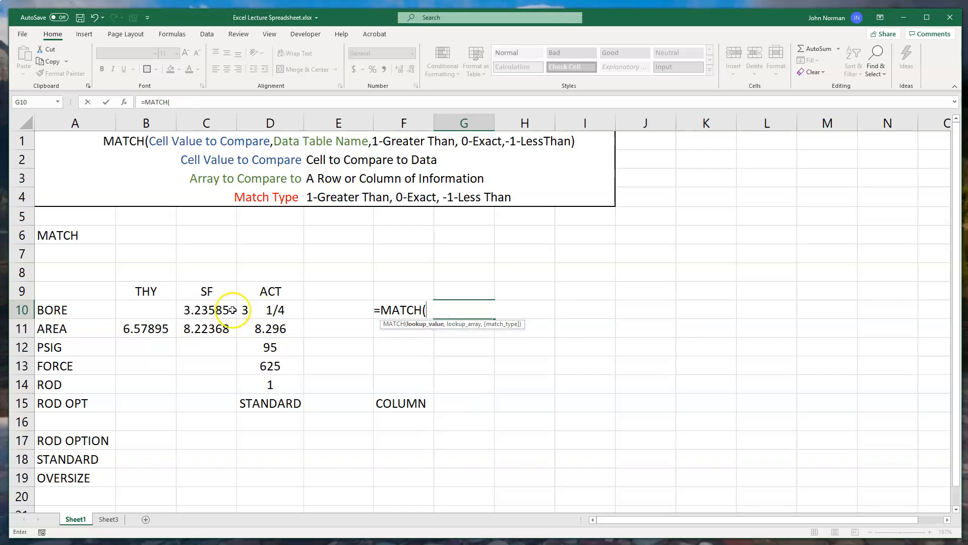
Complete the MATCH formula in G10 with lookup value C10, lookup array Sheet3!A2:A12 and match type 1.
click(213, 310)
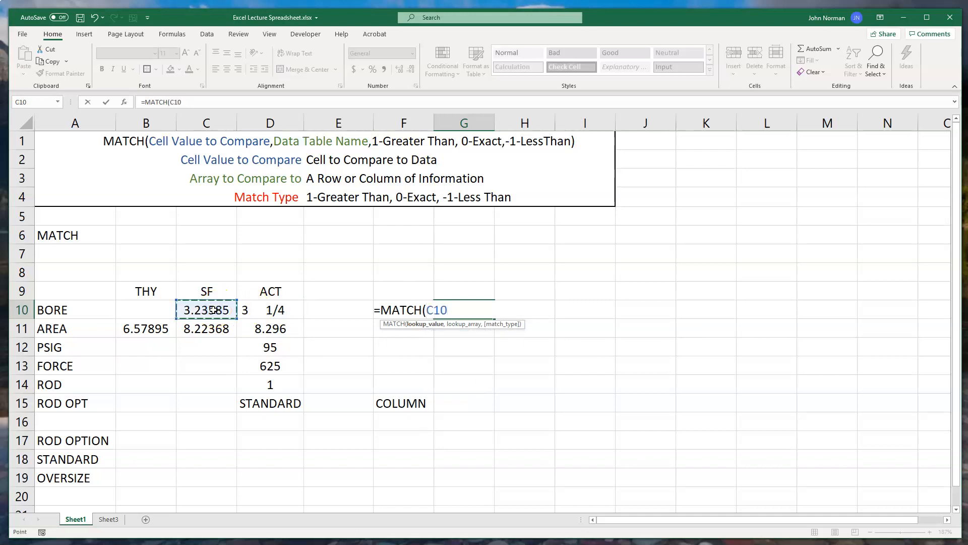
text(,)
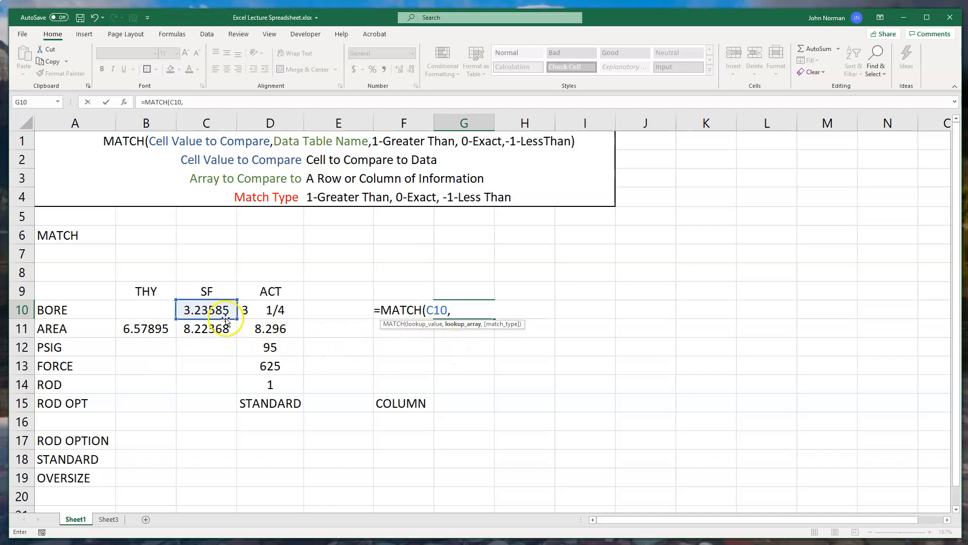
click(110, 521)
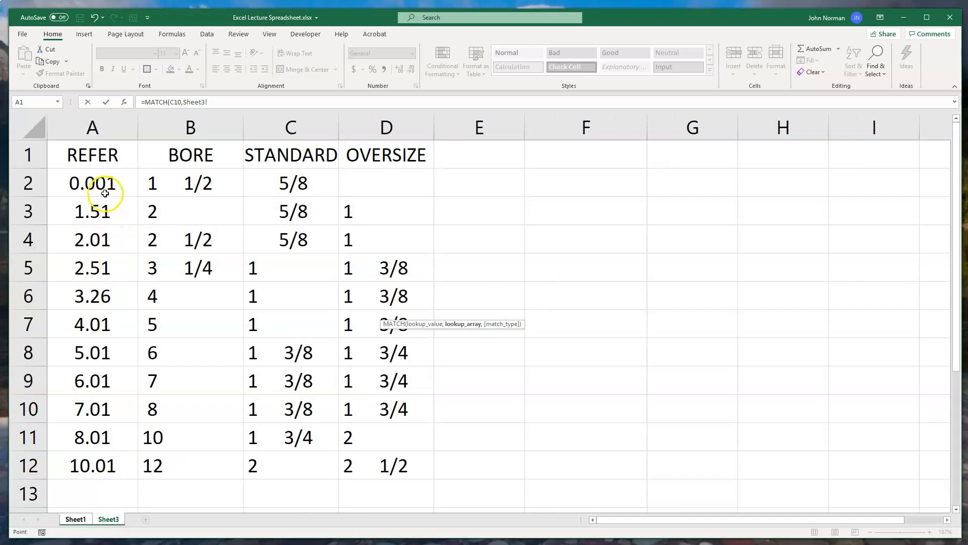
drag(98, 180, 76, 455)
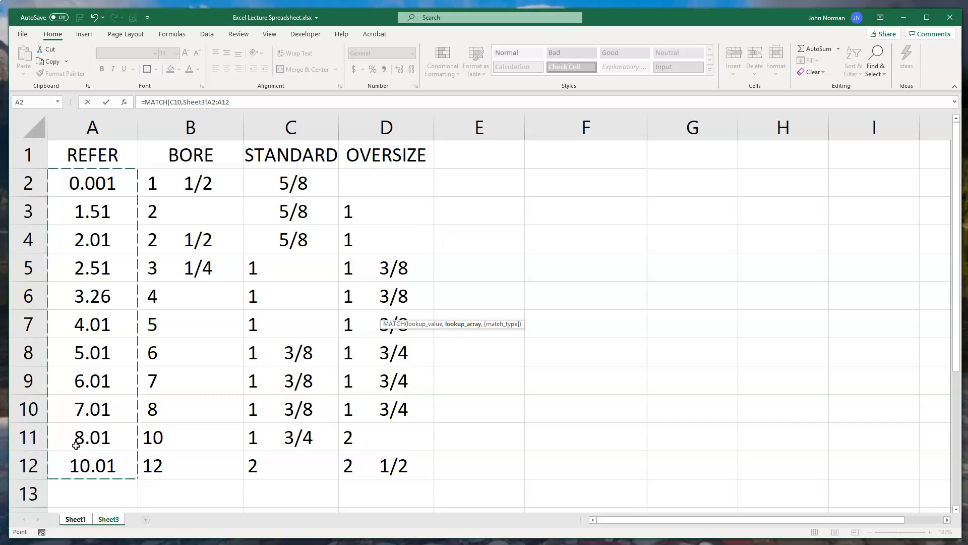
text(,)
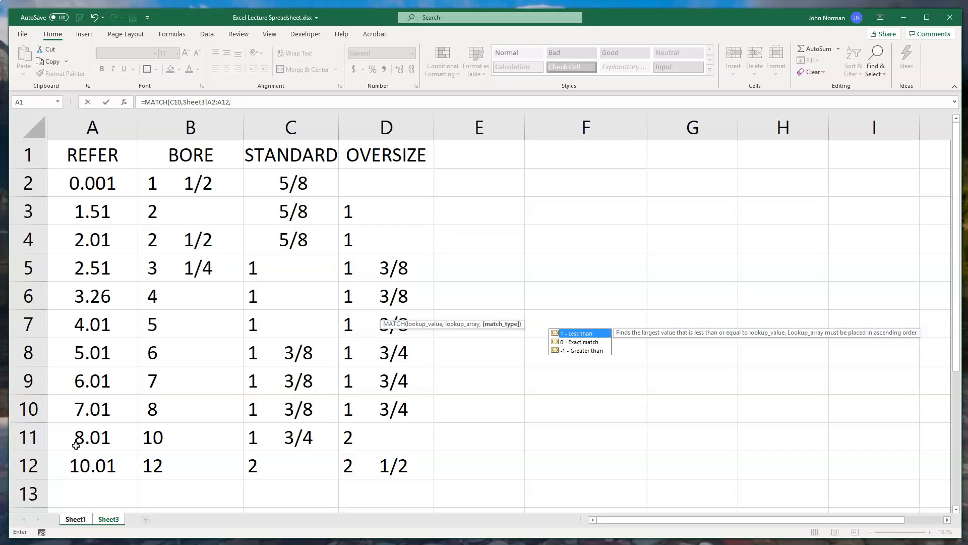
text(1)
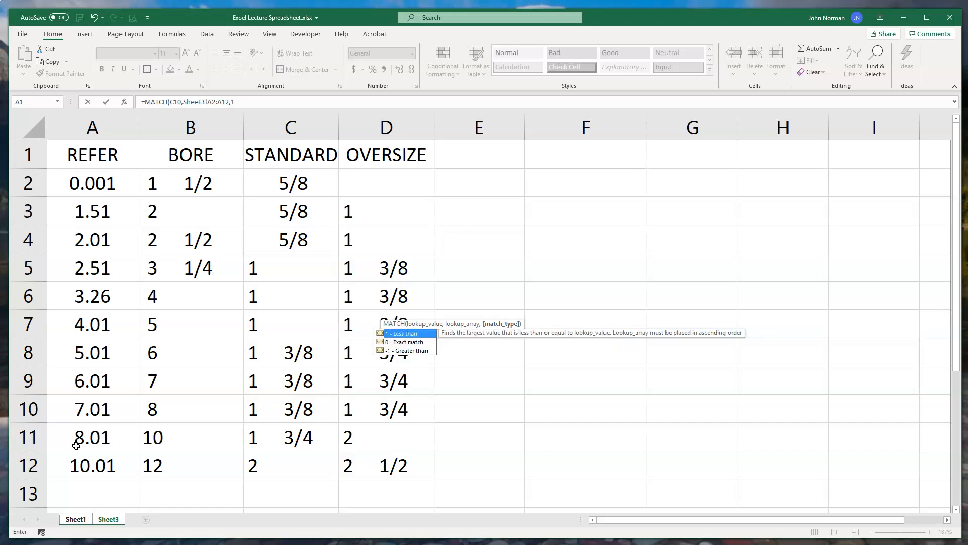
text())
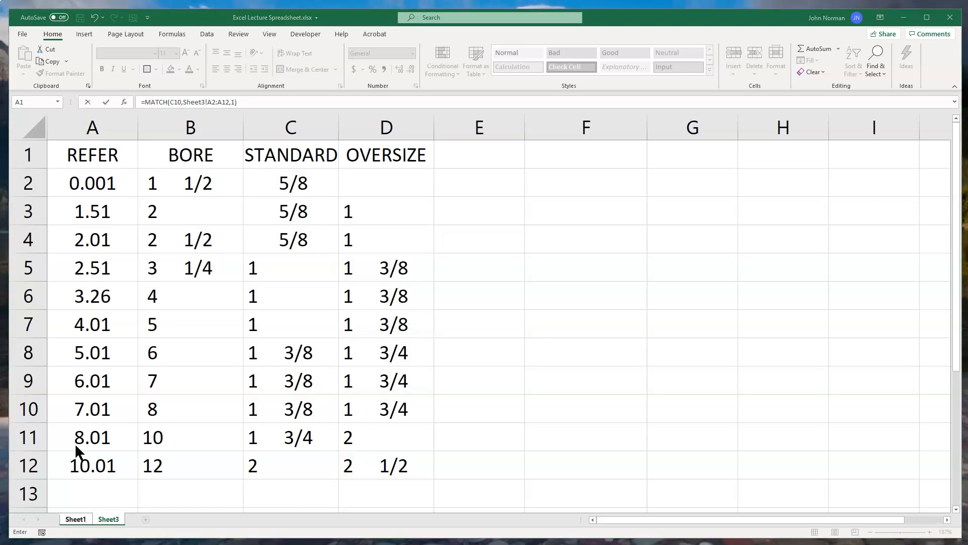
click(74, 520)
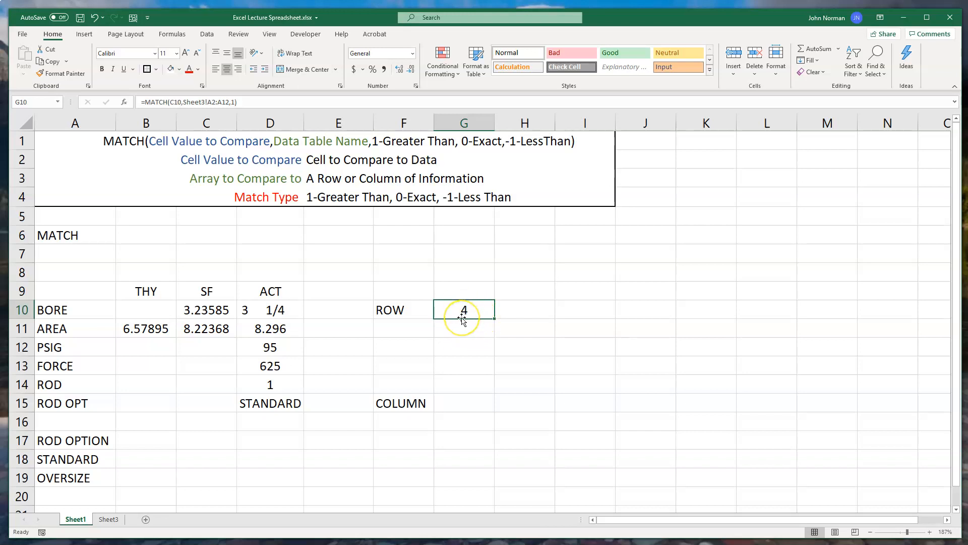
Enter the formula =MATCH(D15,Sheet3!A1:D1,0) in cell G15, beside the COLUMN label.
click(459, 407)
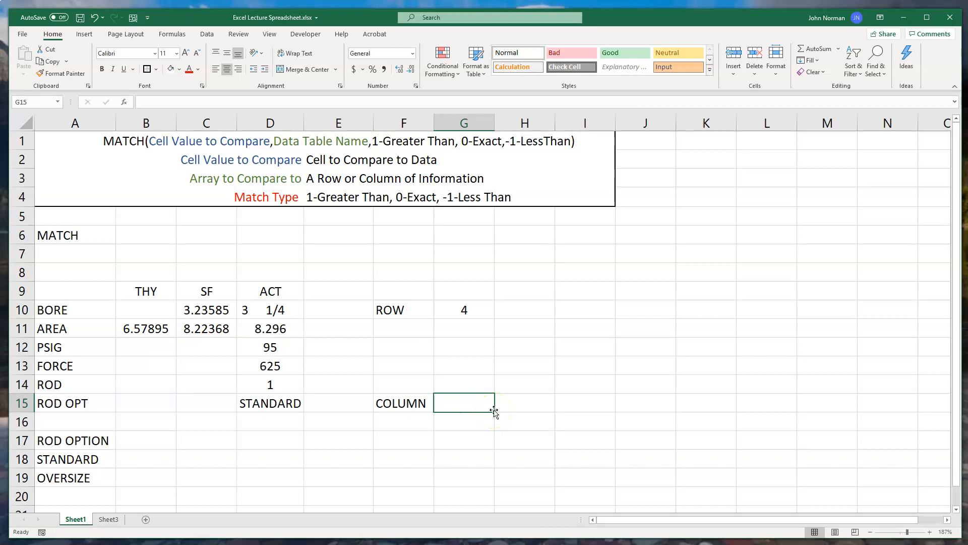
text(=M)
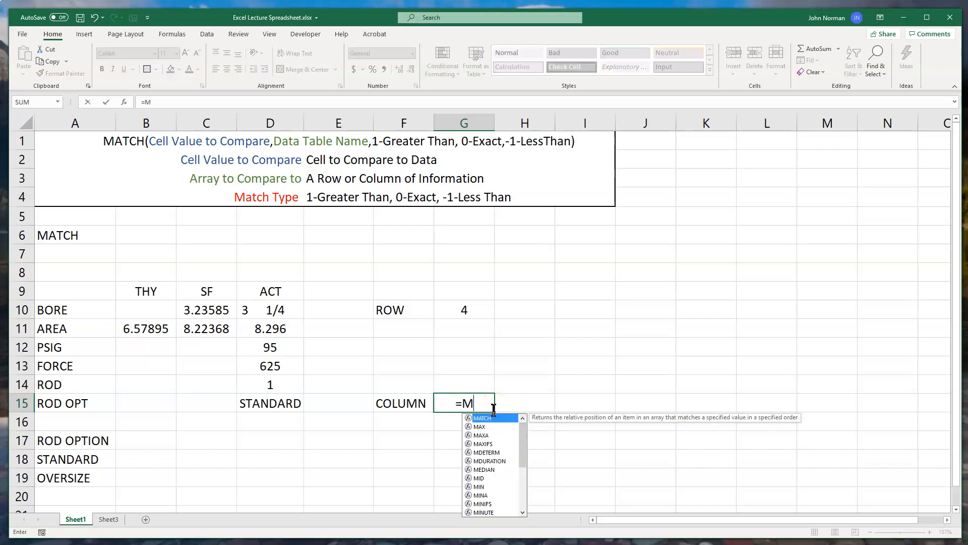
text(ATCH)
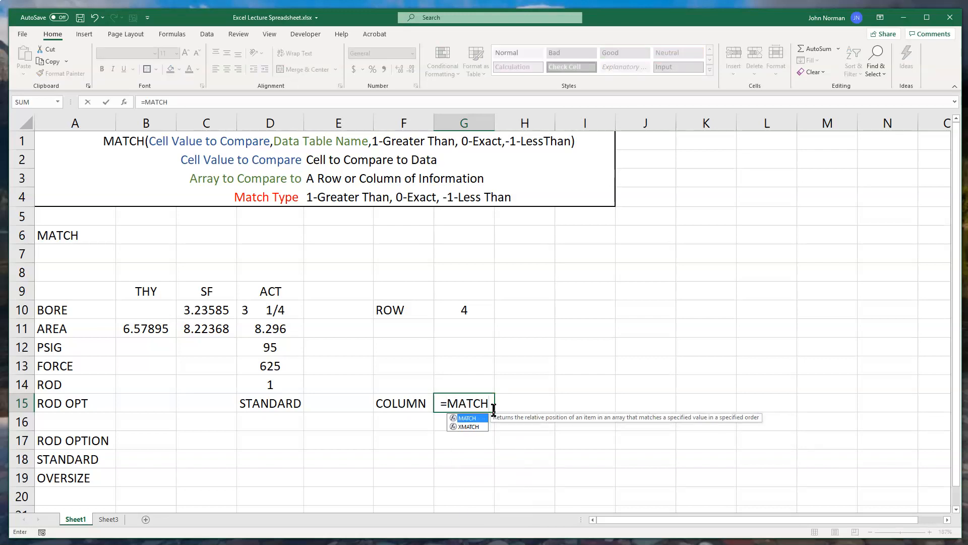
double_click(462, 418)
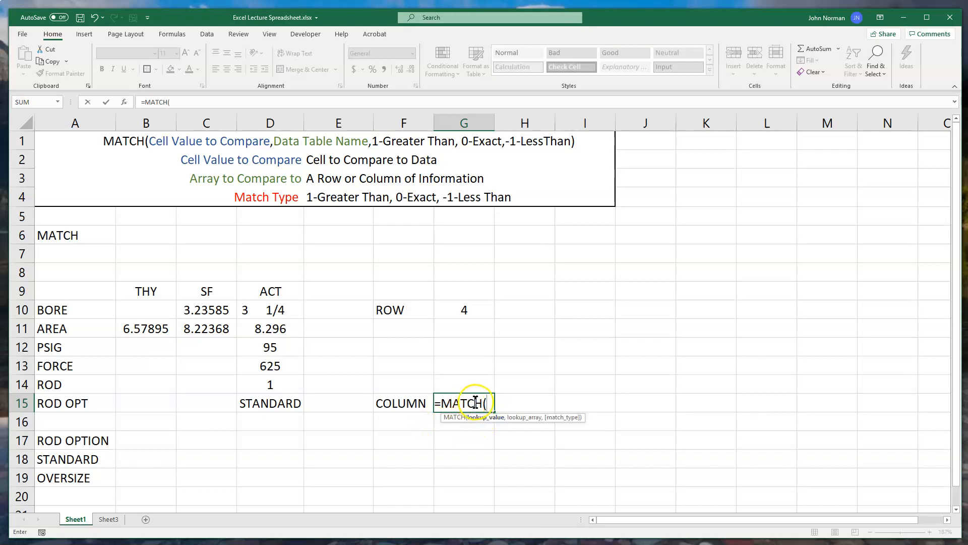
click(275, 404)
text(,)
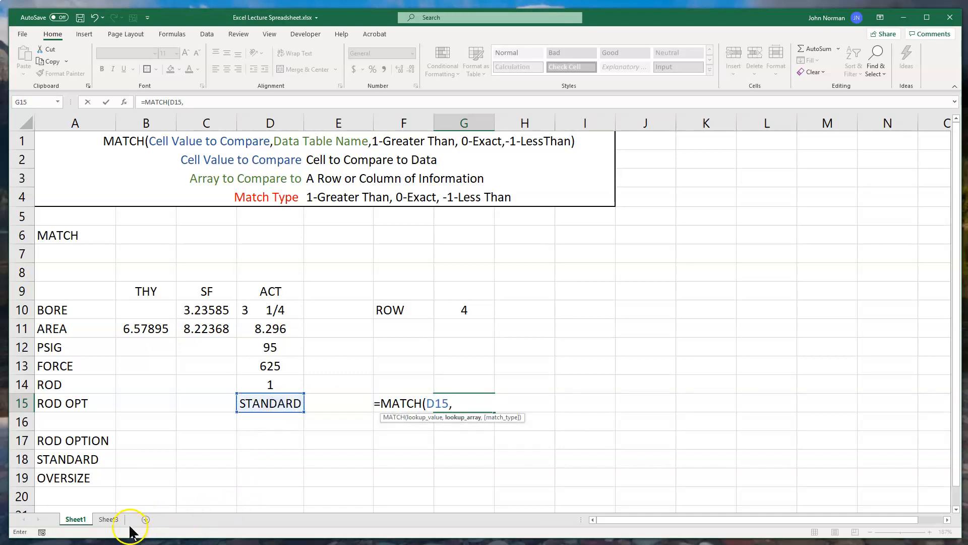
click(112, 521)
drag(95, 156, 347, 154)
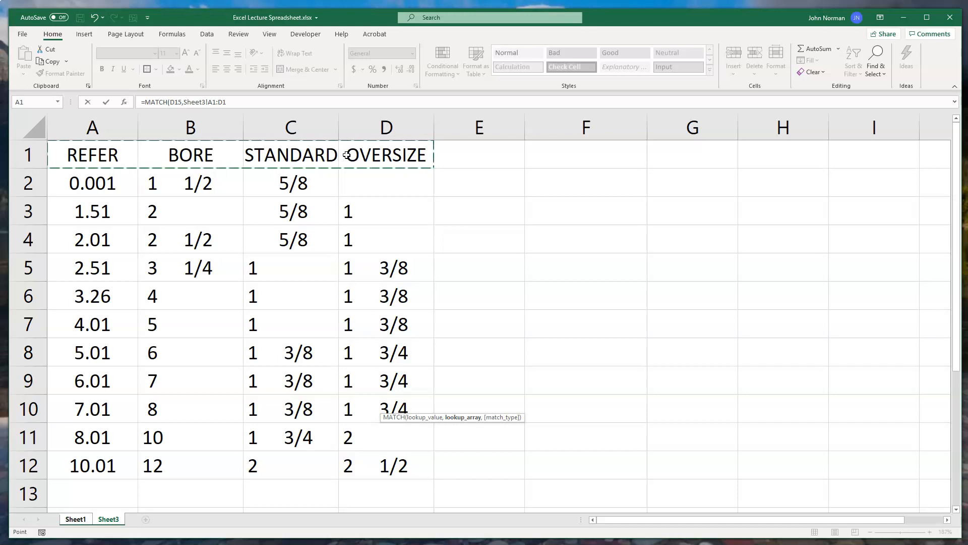
text(,)
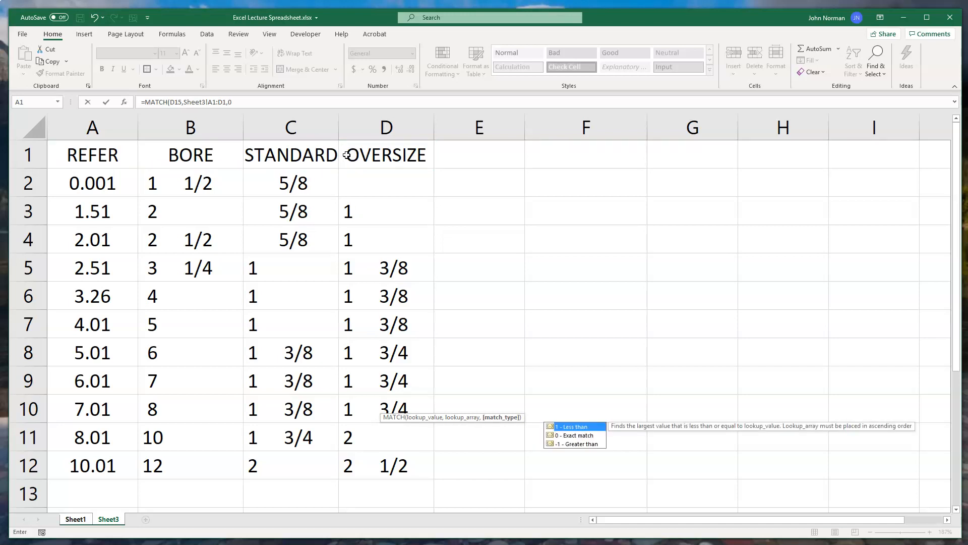
text(0))
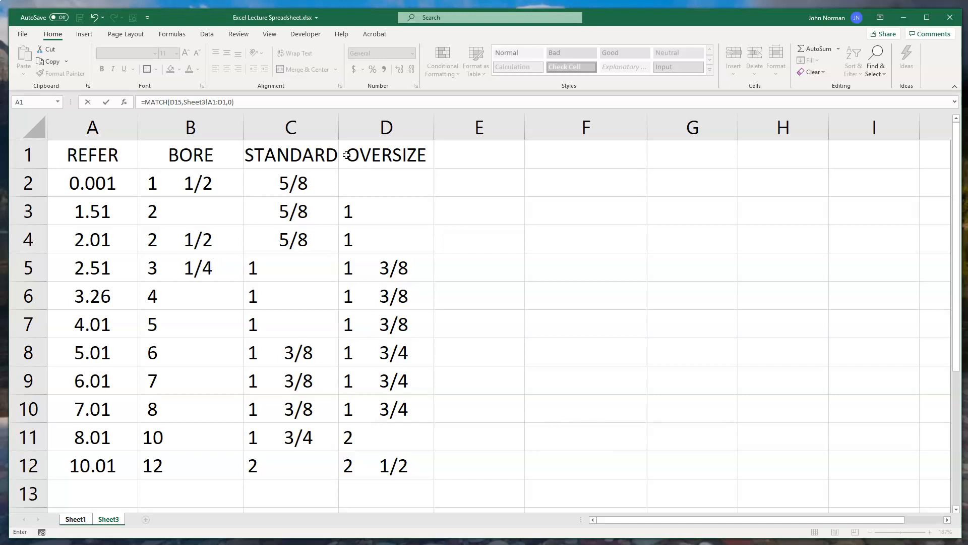
key(Return)
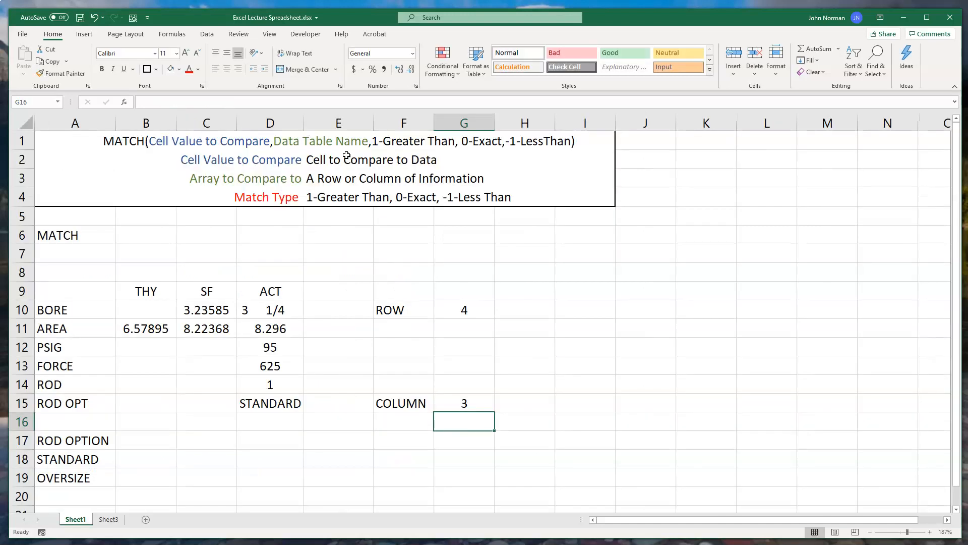